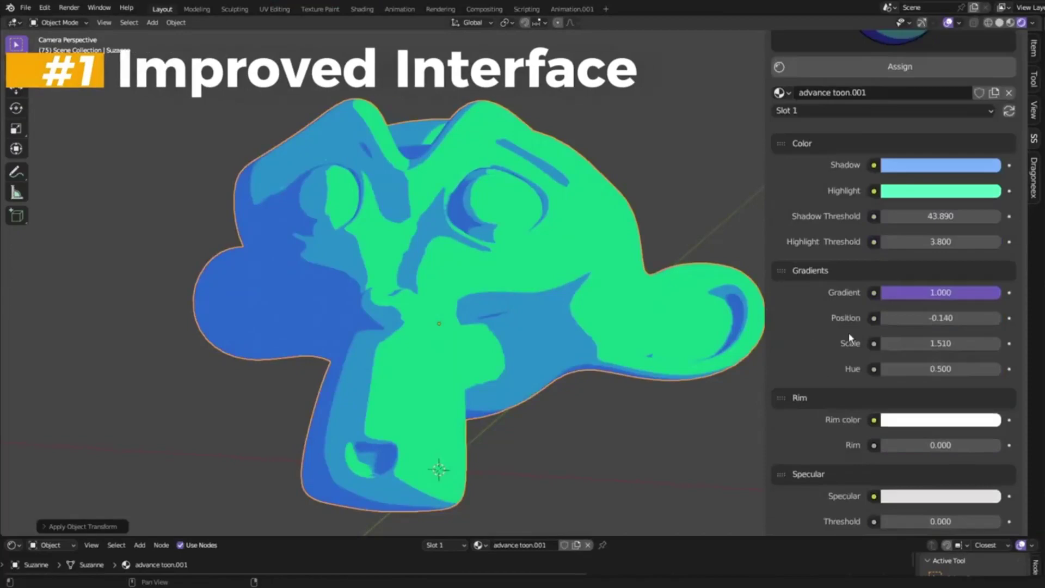
{"action": "scroll", "coordinate": [893, 326], "scroll_direction": "down", "scroll_amount": 5}
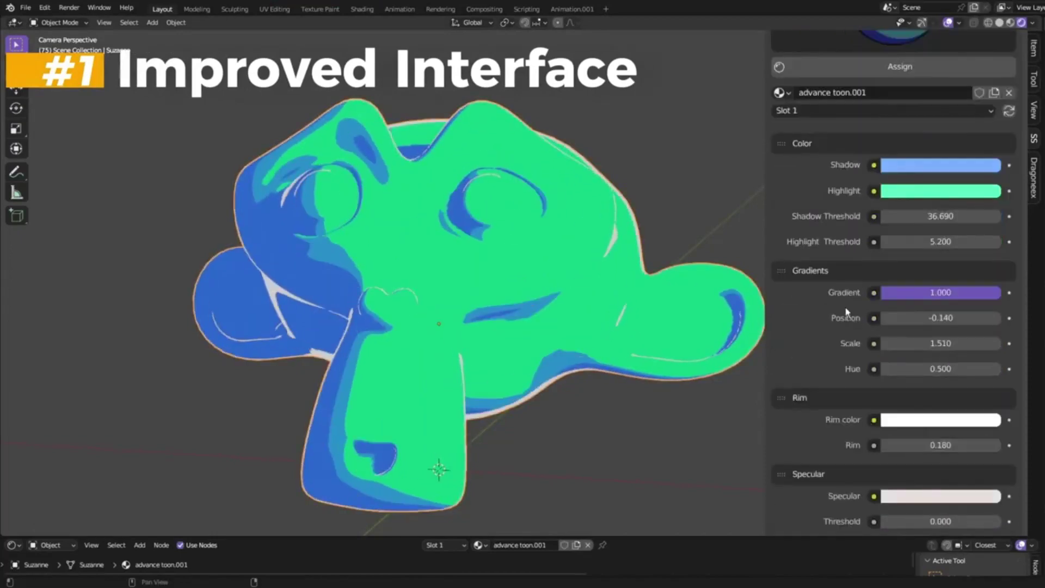
- Try the green paint04 and blue paint02 painted shaders on Suzanne
{"action": "left_click", "coordinate": [865, 186]}
{"action": "left_click", "coordinate": [573, 293]}
{"action": "left_click", "coordinate": [901, 242]}
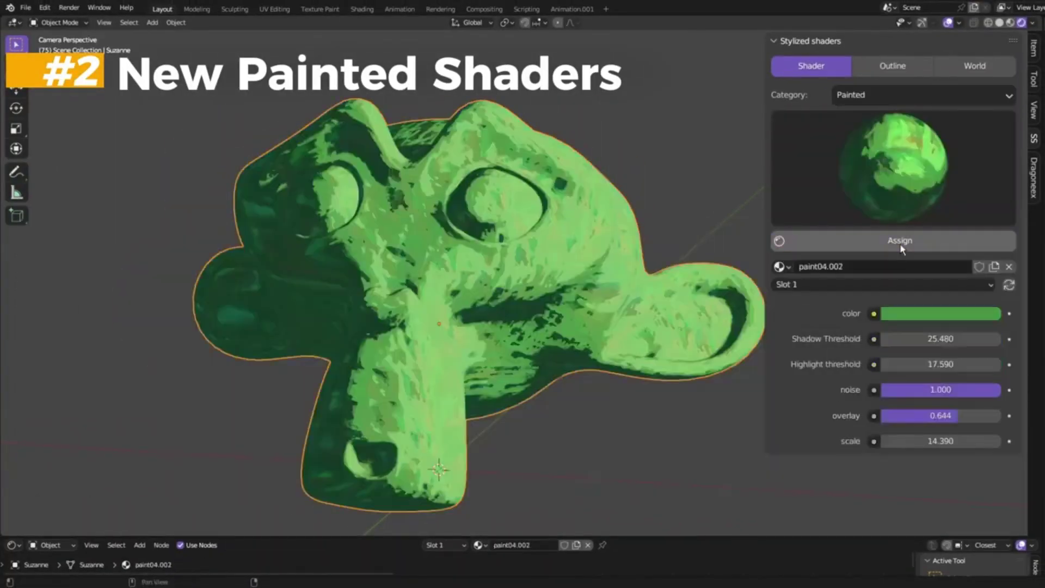
{"action": "left_click", "coordinate": [894, 168]}
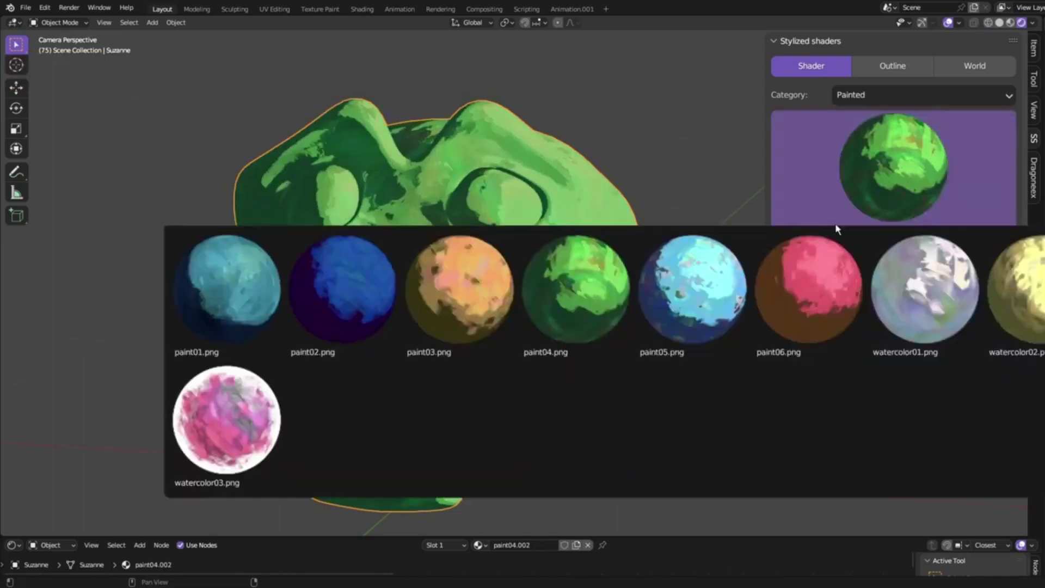
{"action": "left_click", "coordinate": [462, 285]}
{"action": "left_click", "coordinate": [829, 240]}
- Apply the final painted shader to Suzanne and browse the World background image gallery
{"action": "left_click", "coordinate": [828, 245]}
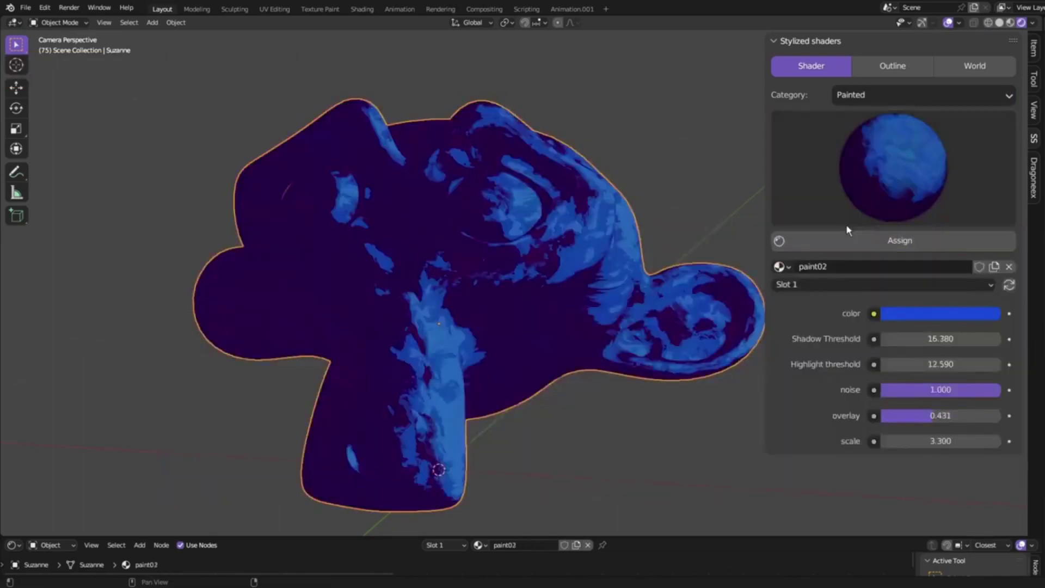
{"action": "left_click", "coordinate": [921, 245]}
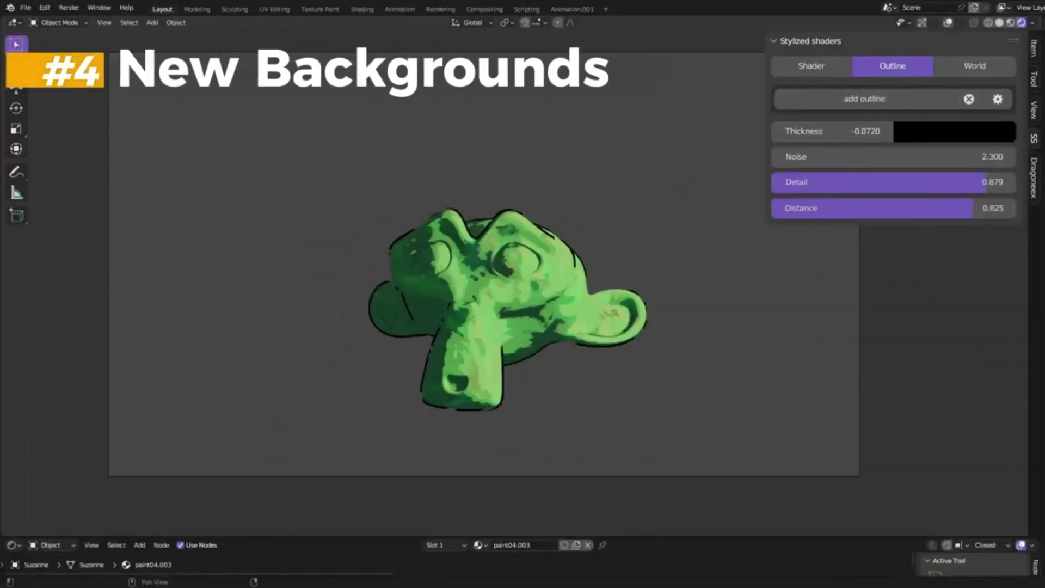
{"action": "left_click", "coordinate": [975, 65]}
{"action": "left_click", "coordinate": [863, 234]}
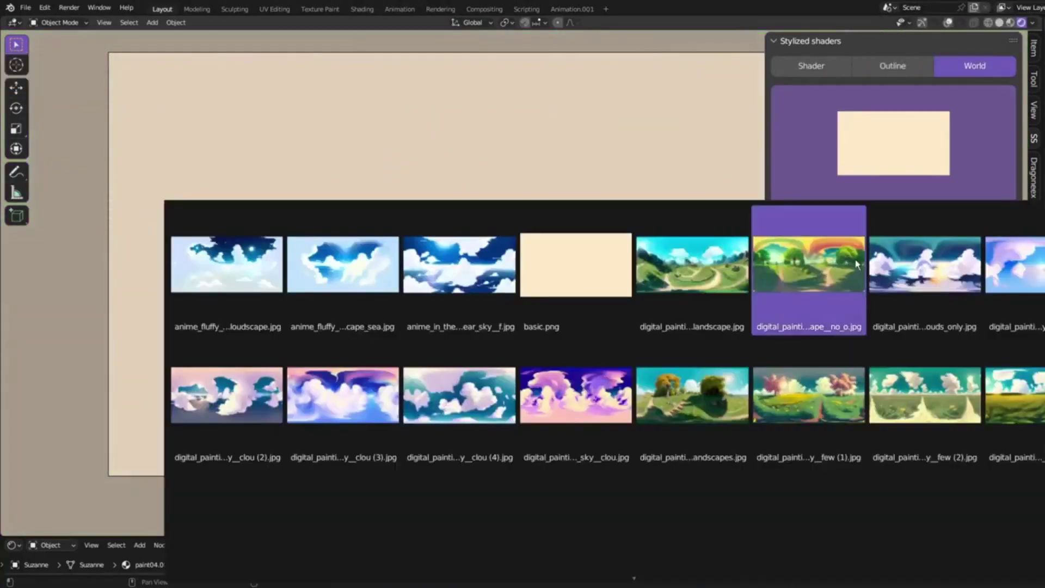
- Set the green landscape background and try the base03 and teal base01 shaders on the plane
{"action": "left_click", "coordinate": [855, 259]}
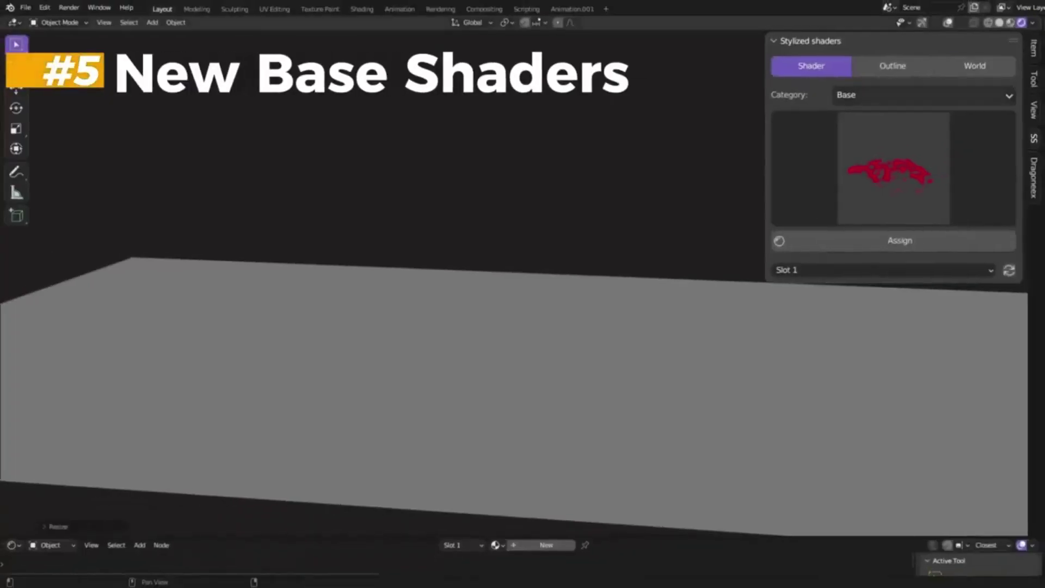
{"action": "left_click", "coordinate": [894, 168]}
{"action": "left_click", "coordinate": [460, 292]}
{"action": "left_click", "coordinate": [899, 240]}
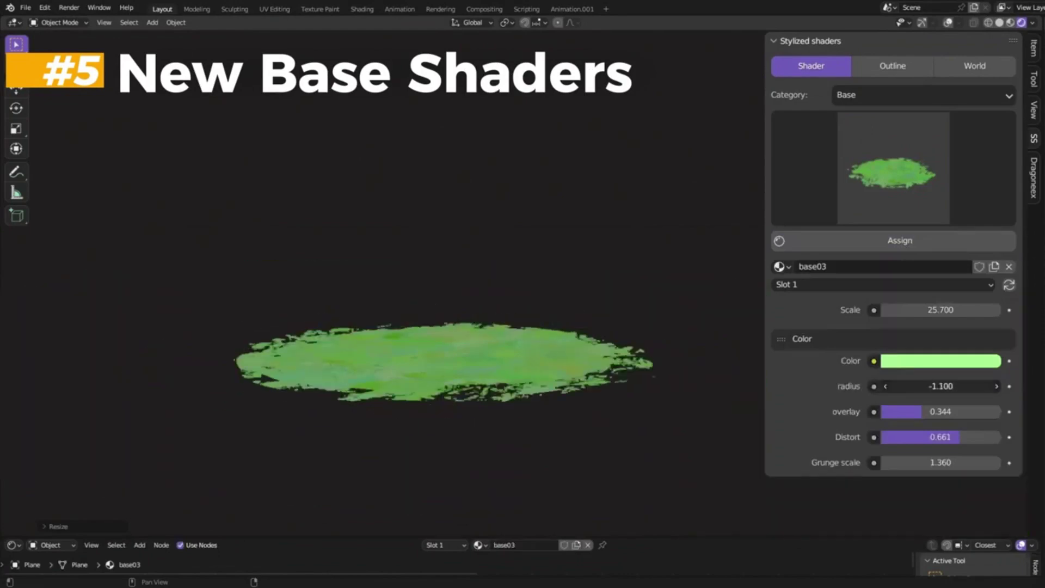
{"action": "left_click", "coordinate": [893, 168]}
{"action": "left_click", "coordinate": [343, 285]}
{"action": "left_click", "coordinate": [845, 240]}
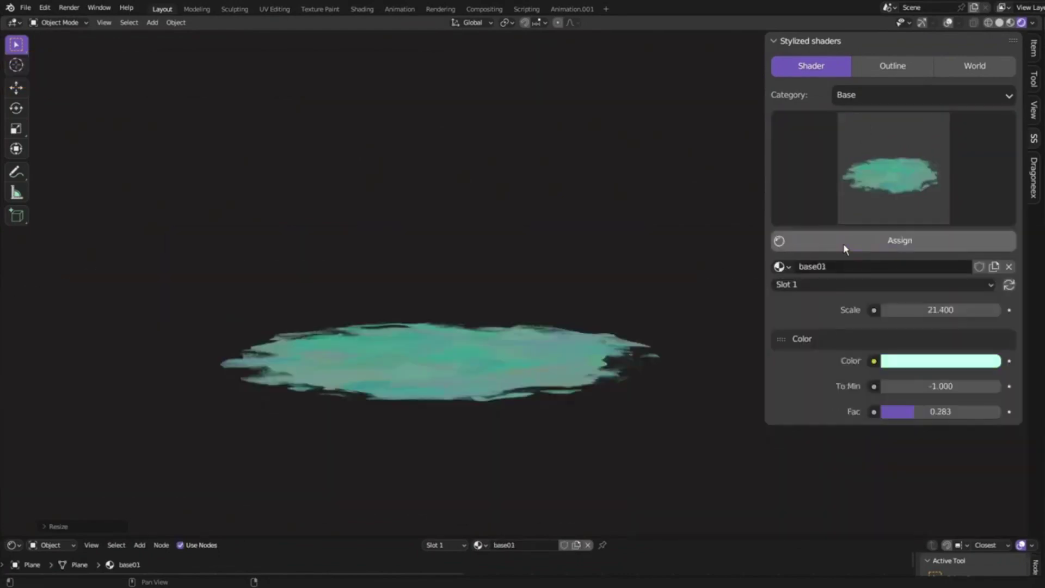
- Lower To Min, apply the base06 crosshatch to the plane, and give Suzanne a dither shader
{"action": "mouse_move", "coordinate": [940, 385]}
{"action": "left_mouse_down"}
{"action": "mouse_move", "coordinate": [923, 386]}
{"action": "mouse_move", "coordinate": [917, 416]}
{"action": "left_mouse_up"}
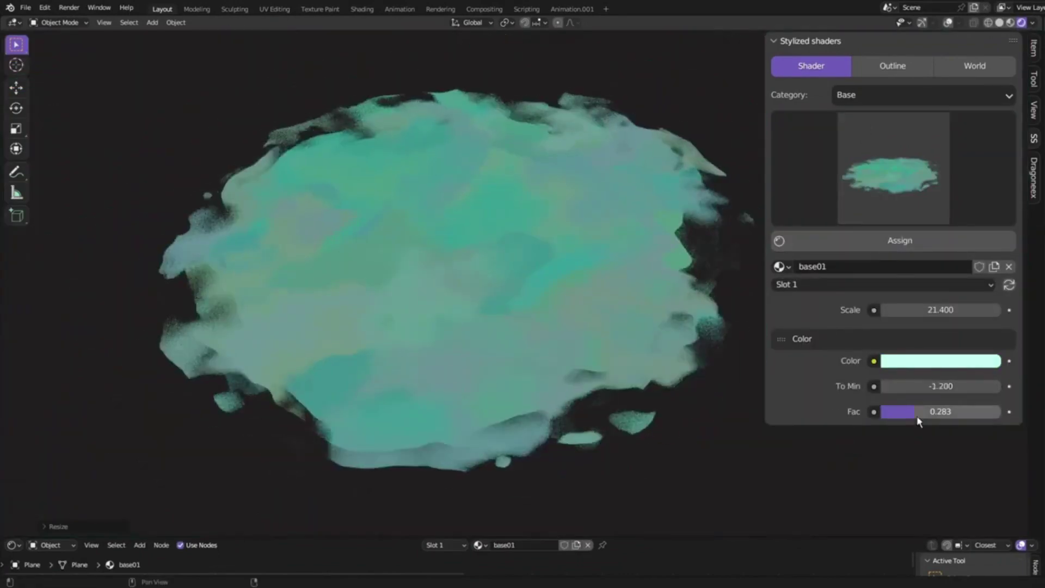
{"action": "left_click", "coordinate": [893, 168]}
{"action": "left_click", "coordinate": [694, 420]}
{"action": "left_click", "coordinate": [900, 241]}
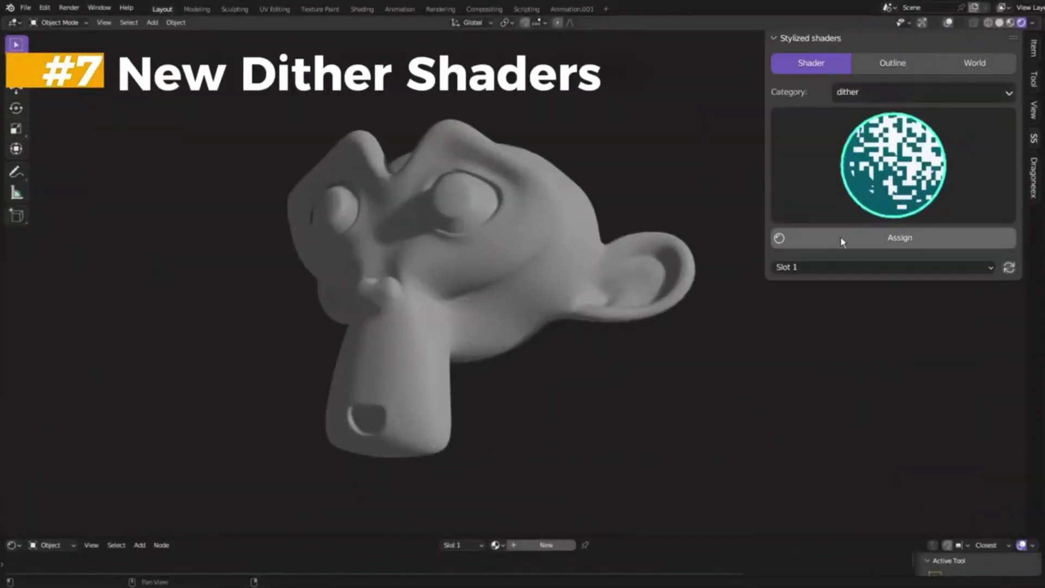
{"action": "left_click", "coordinate": [841, 238]}
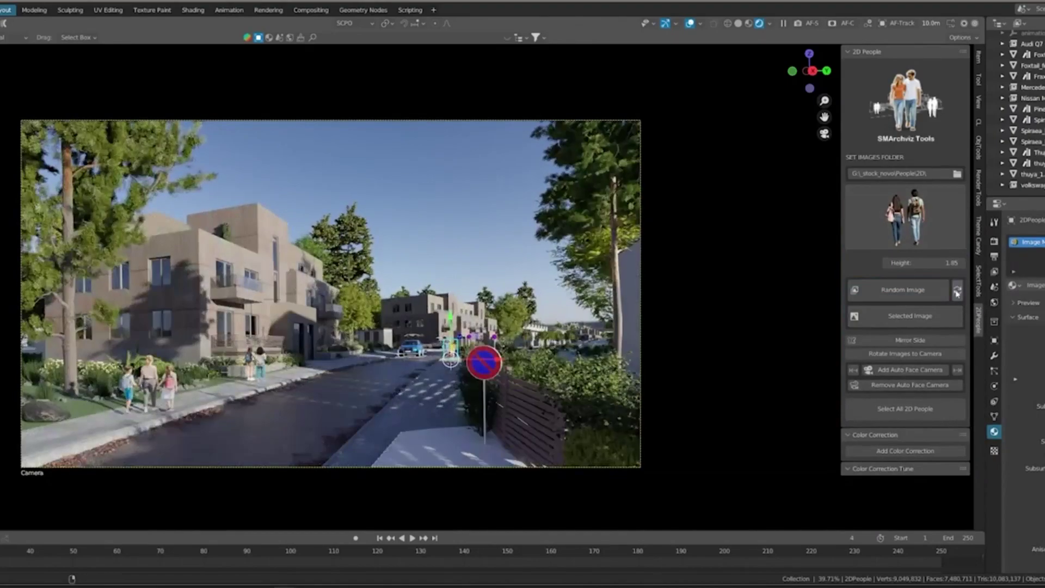
- Add the chosen 2D person cut-out at the 3D cursor on the road
{"action": "left_click", "coordinate": [892, 454]}
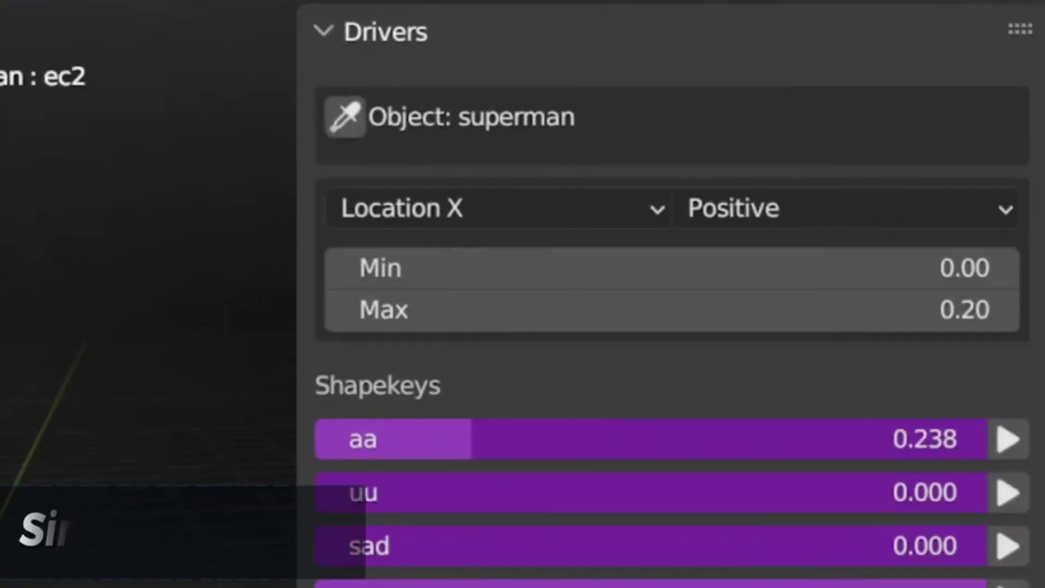
- Set the driver Max to 0.20, the influence direction to Negative, and pick the transform channel
{"action": "key", "text": "Return"}
{"action": "left_click", "coordinate": [893, 208]}
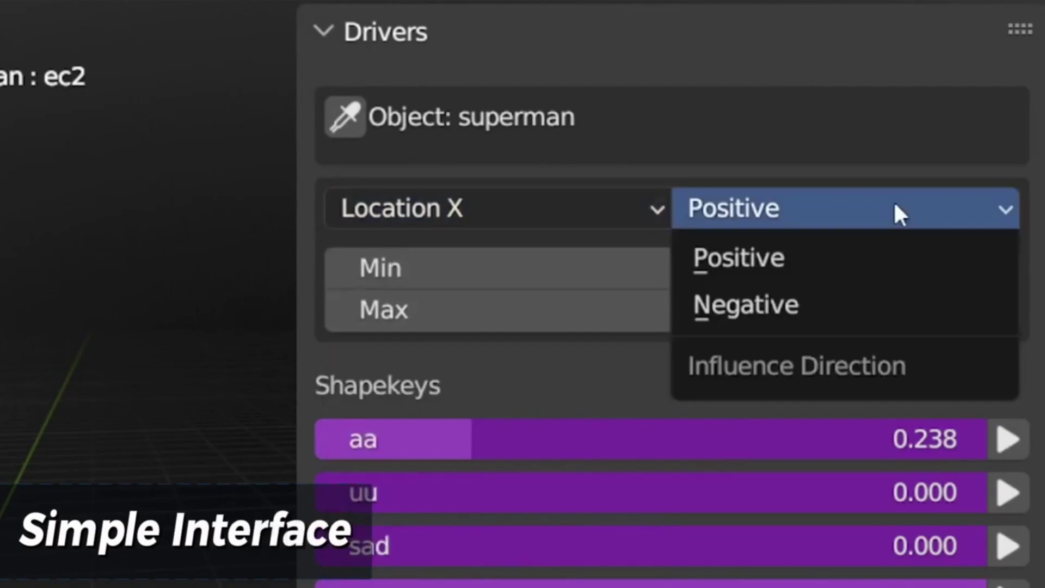
{"action": "left_click", "coordinate": [874, 303]}
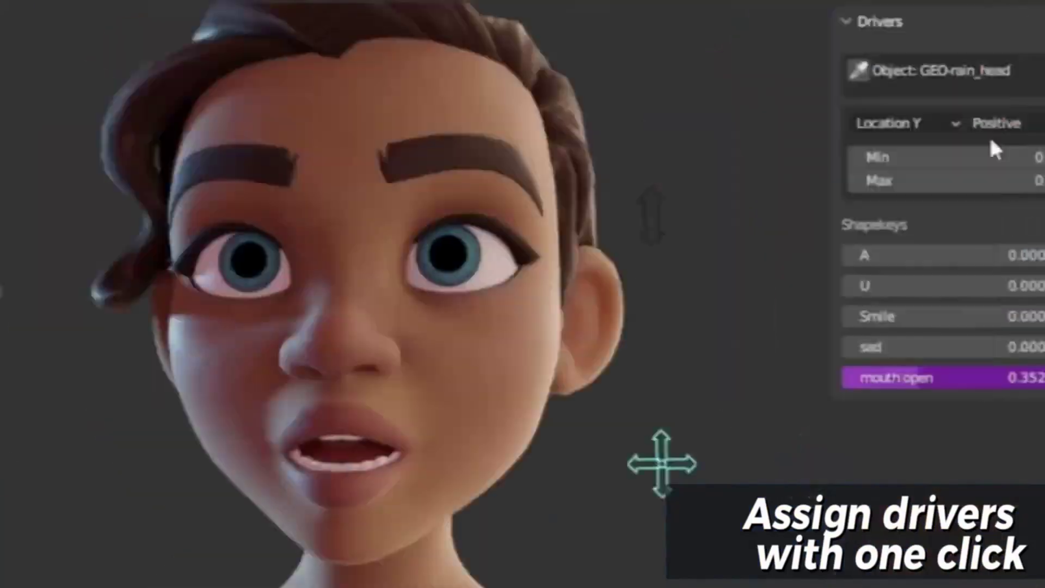
{"action": "left_click", "coordinate": [858, 123]}
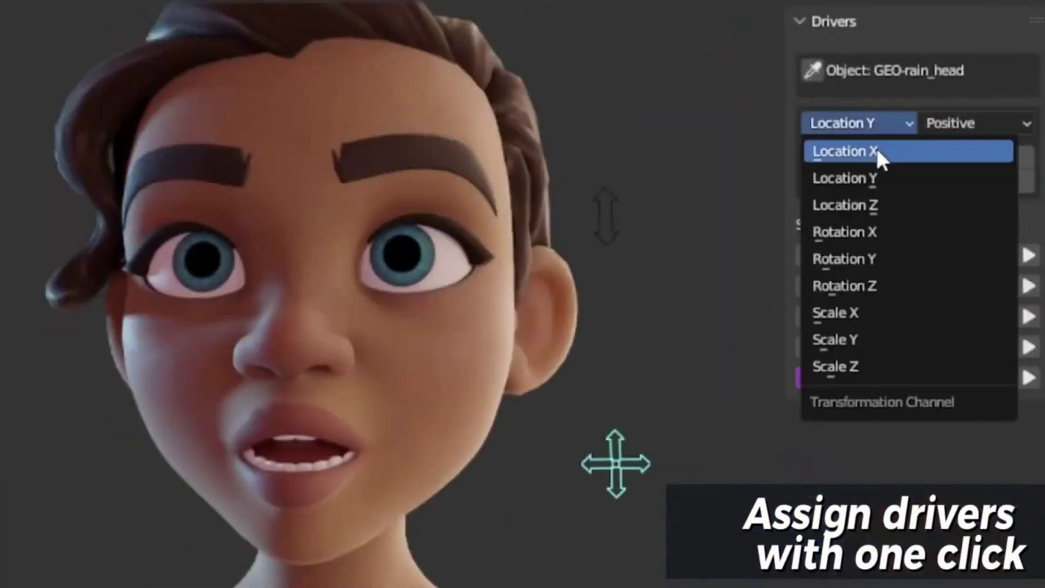
{"action": "left_click", "coordinate": [816, 156]}
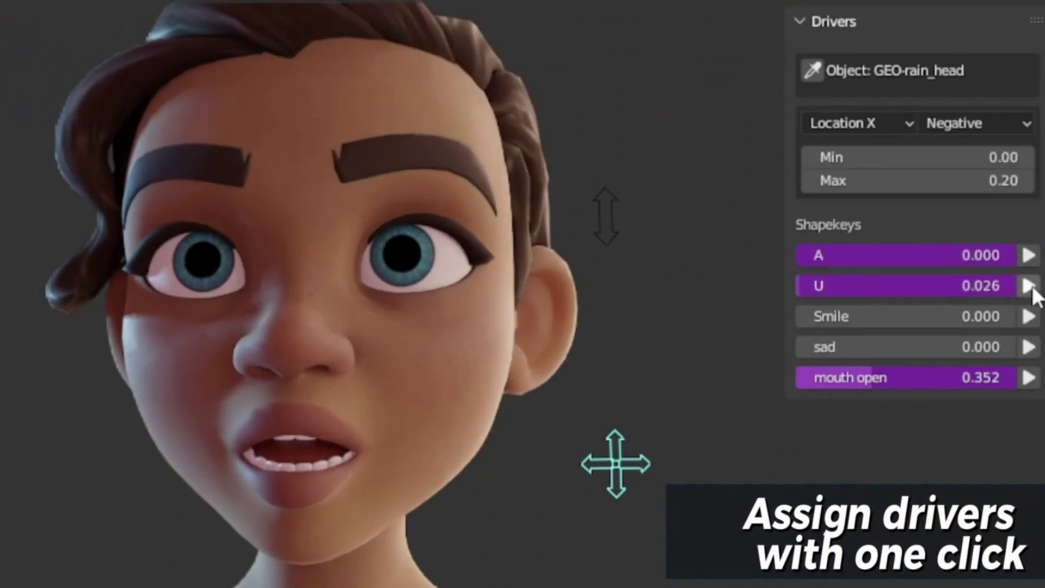
- Move the face and hand controls, assign a Negative driver to the sad key, and rotate the head
{"action": "left_click_drag", "start_coordinate": [678, 463], "coordinate": [706, 458]}
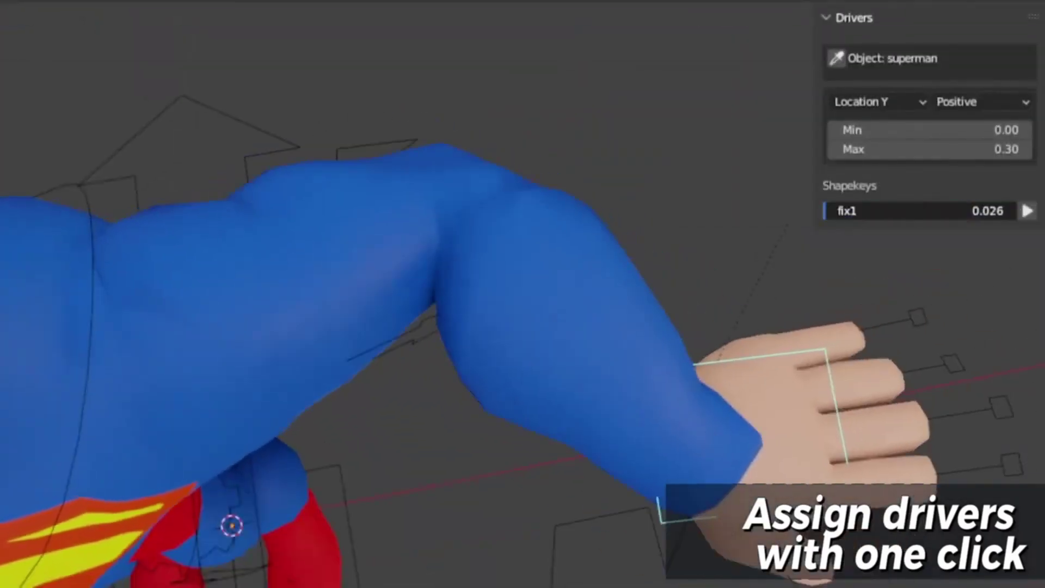
{"action": "key", "text": "g"}
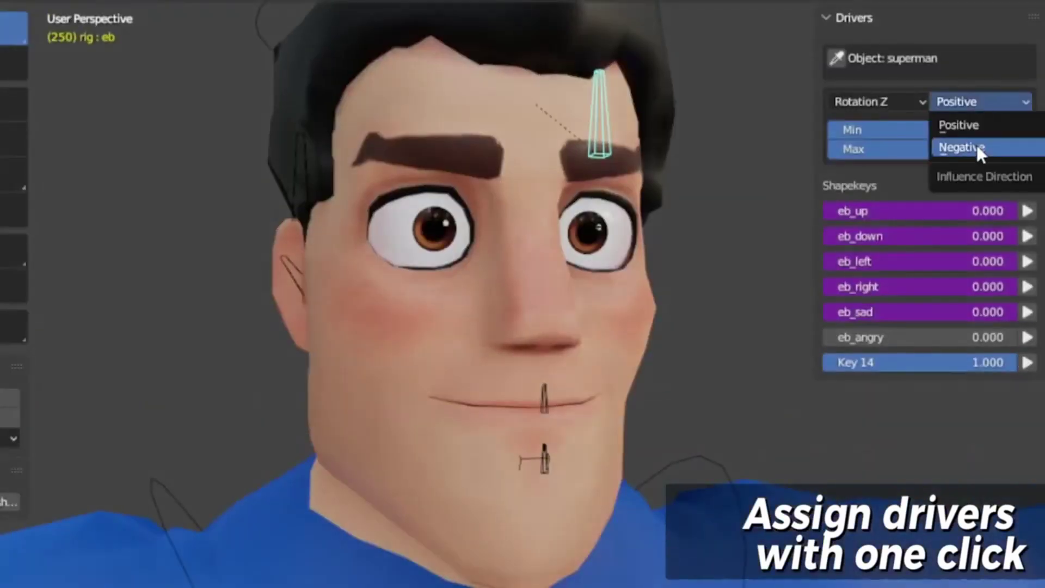
{"action": "left_click", "coordinate": [976, 147]}
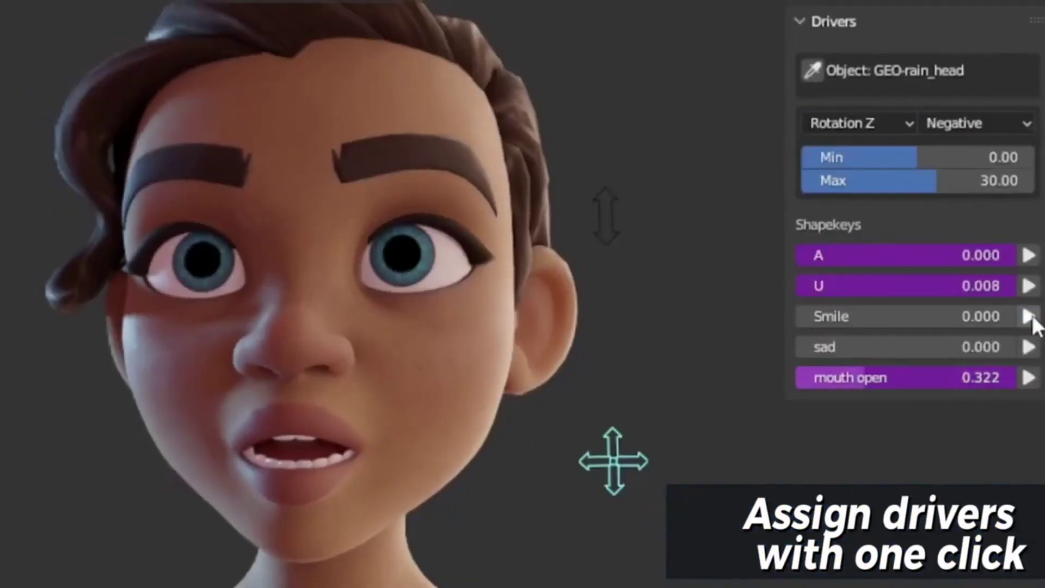
{"action": "left_click", "coordinate": [1029, 347]}
{"action": "key", "text": "r"}
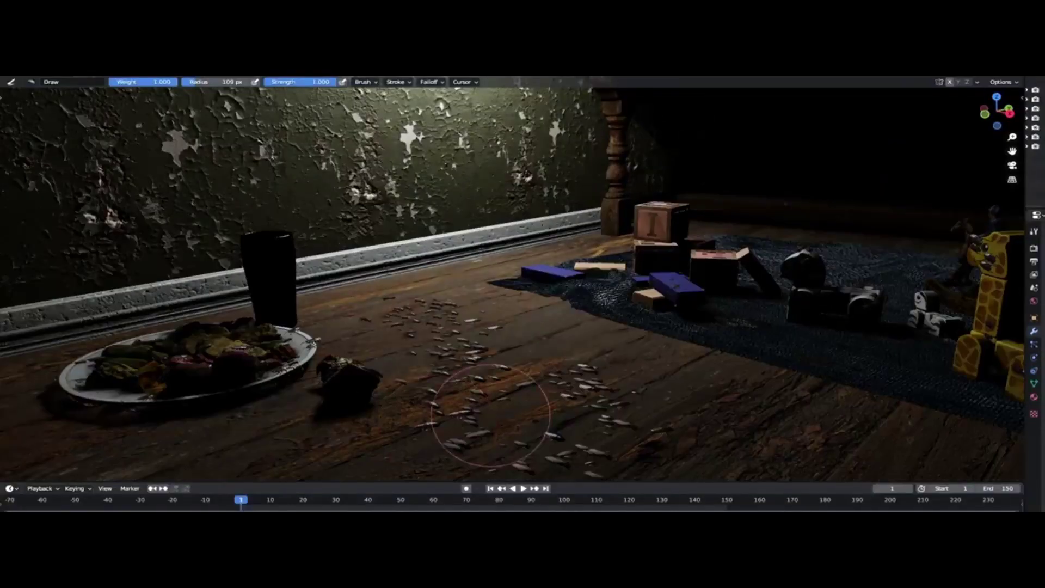
- Play the particle animation, then scale the moth swarm sphere to about half and place it
{"action": "key", "text": "space"}
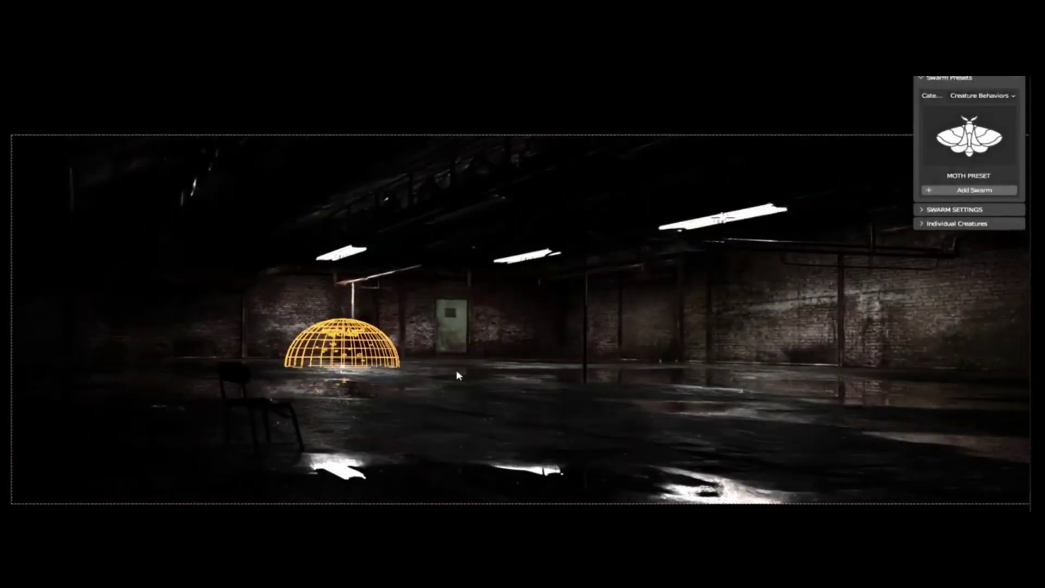
{"action": "key", "text": "s"}
{"action": "left_click", "coordinate": [577, 320]}
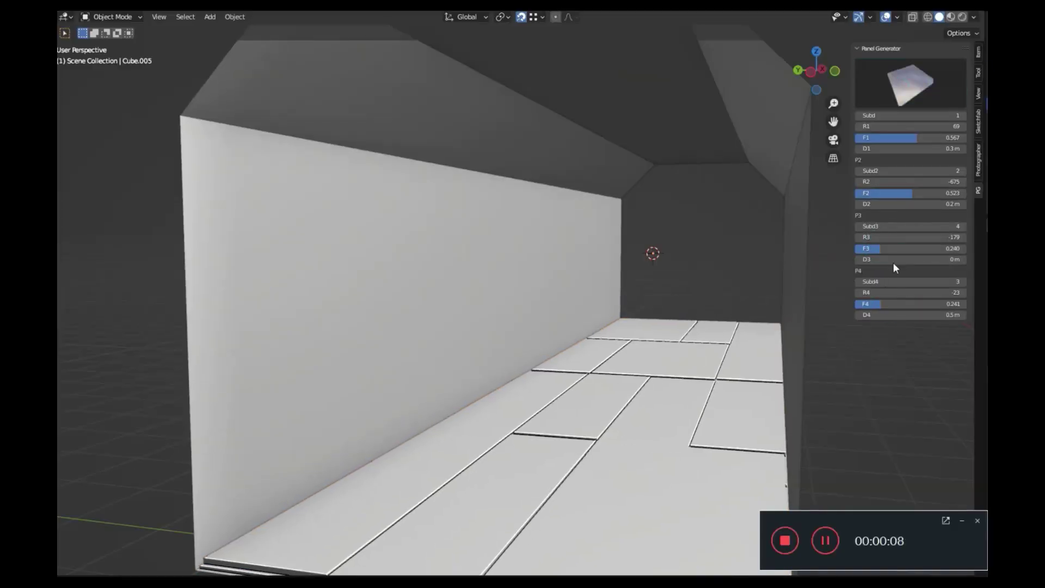
- Raise the floor's second-layer Subd to 3, lower F2, and panel the wall and ceiling
{"action": "left_click", "coordinate": [963, 171]}
{"action": "left_click_drag", "start_coordinate": [920, 192], "coordinate": [916, 193]}
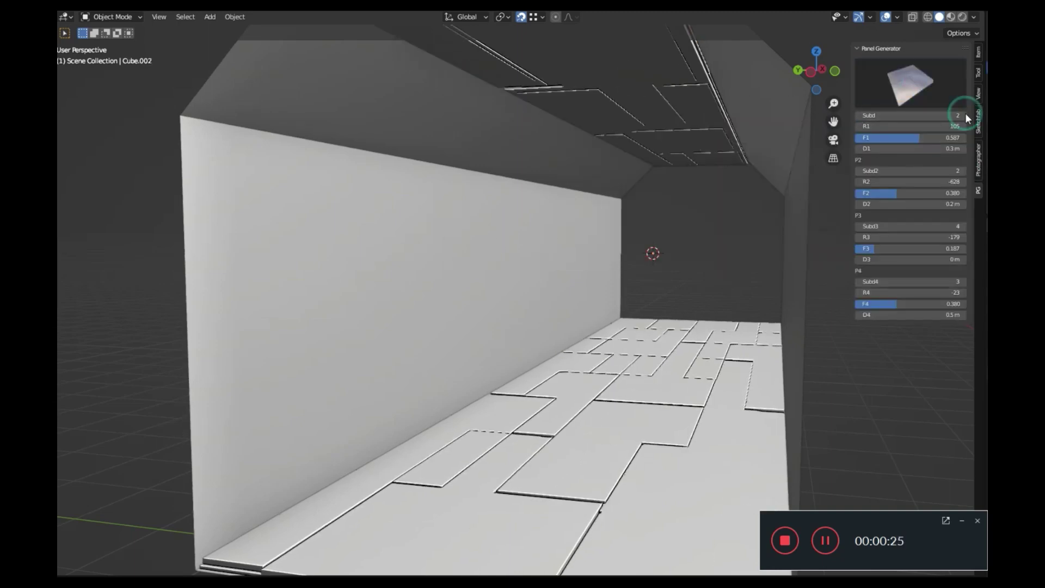
{"action": "left_click", "coordinate": [903, 97]}
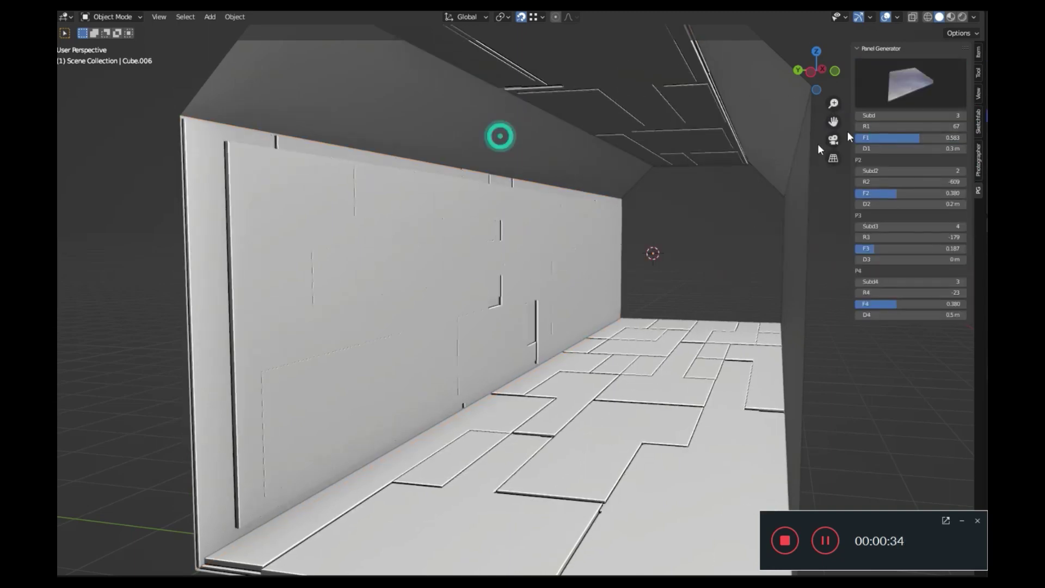
{"action": "left_click", "coordinate": [910, 81]}
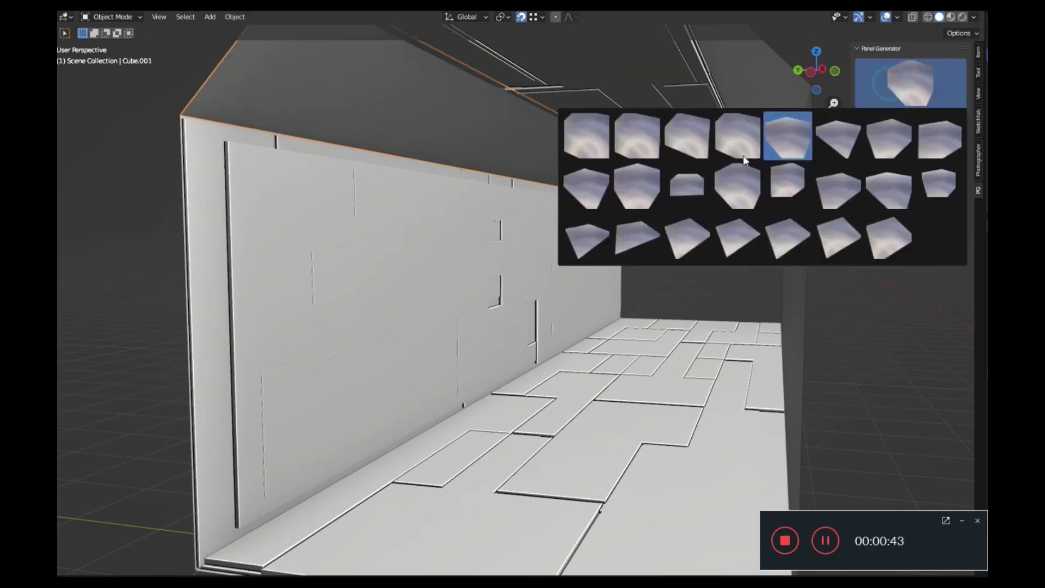
{"action": "left_click", "coordinate": [743, 156]}
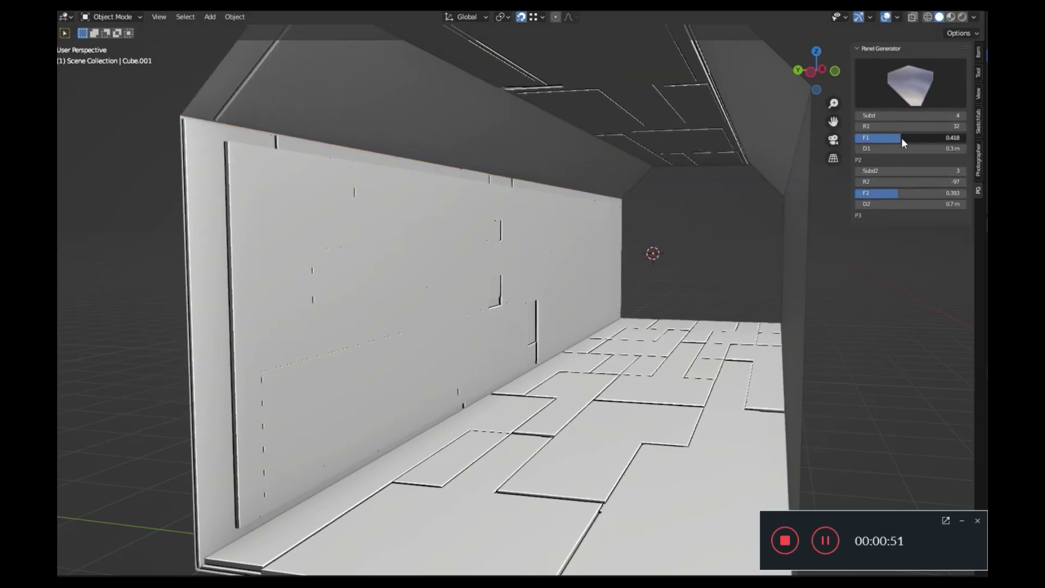
- Apply new panel presets from the gallery to the floor and ceiling
{"action": "left_click", "coordinate": [911, 82]}
{"action": "left_click", "coordinate": [803, 239]}
{"action": "left_click", "coordinate": [637, 367]}
{"action": "left_click", "coordinate": [910, 82]}
{"action": "left_click", "coordinate": [803, 239]}
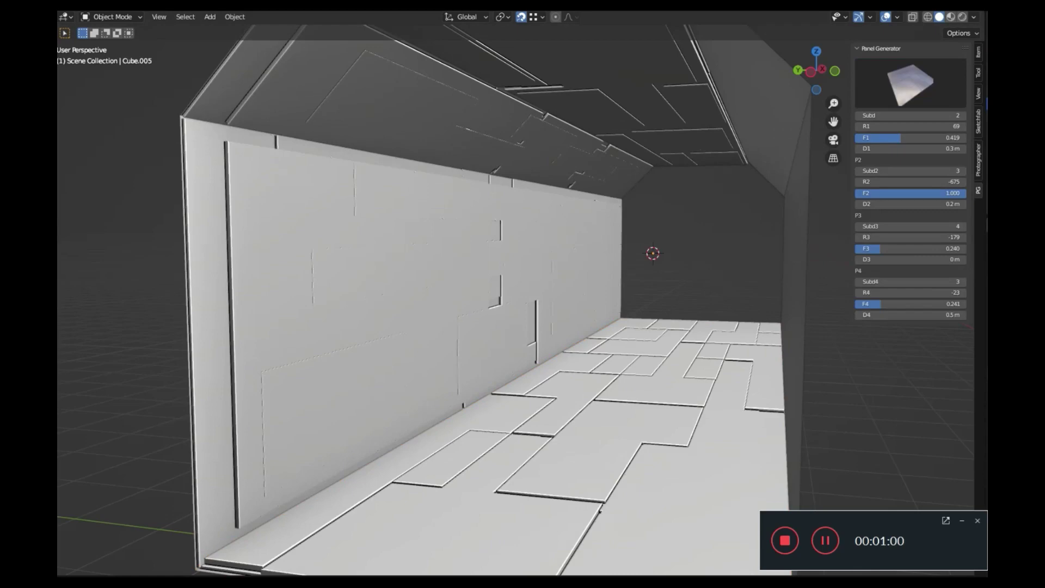
{"action": "left_click", "coordinate": [910, 83]}
{"action": "left_click", "coordinate": [803, 239]}
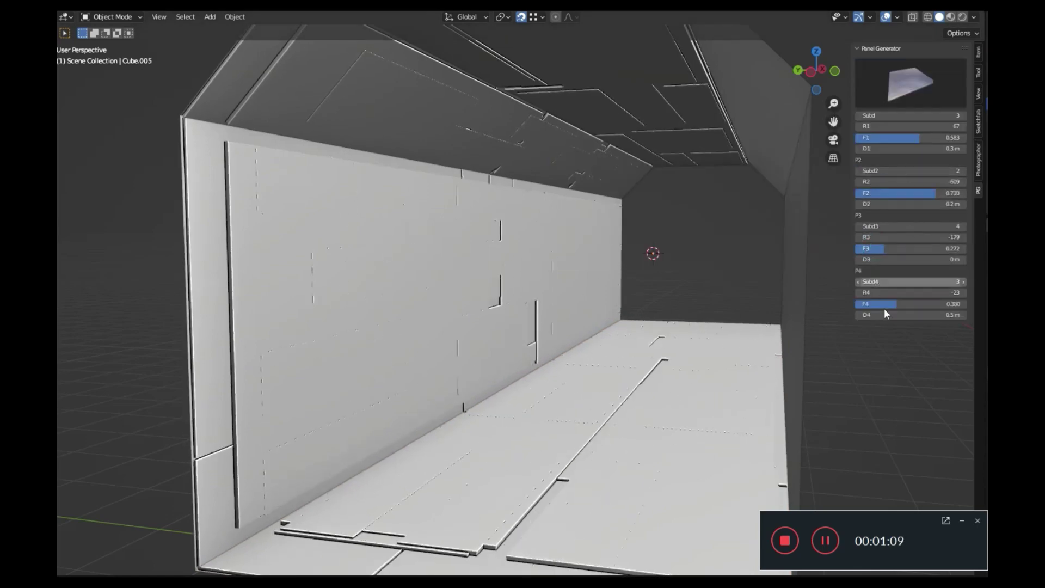
- Generate panel presets on the corridor's other wall
{"action": "left_click", "coordinate": [910, 82]}
{"action": "left_click", "coordinate": [803, 239]}
{"action": "middle_click_drag", "start_coordinate": [668, 373], "coordinate": [572, 327]}
{"action": "left_click", "coordinate": [911, 82]}
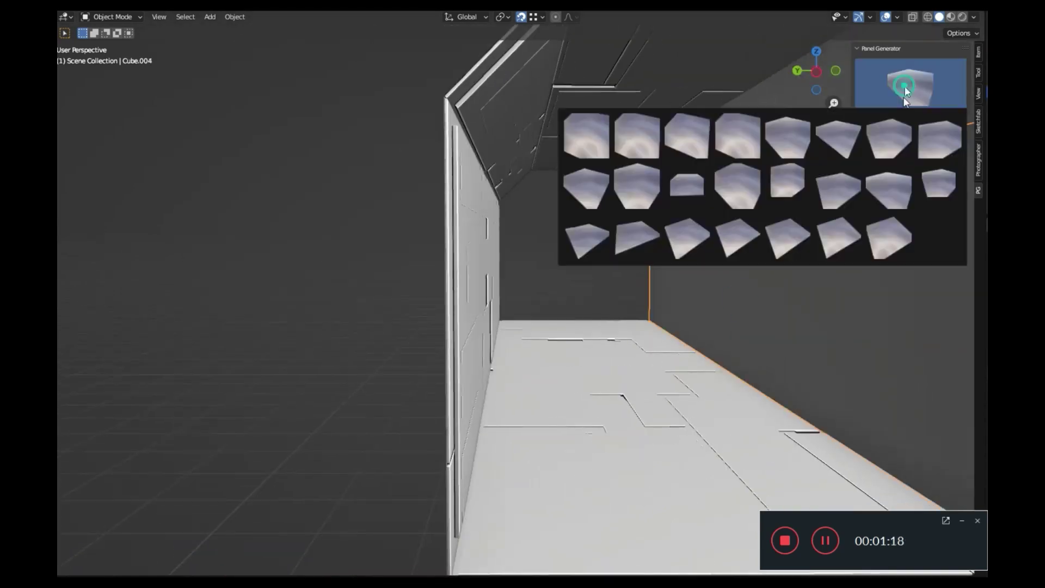
{"action": "left_click", "coordinate": [804, 240]}
{"action": "middle_click_drag", "start_coordinate": [622, 295], "coordinate": [555, 227]}
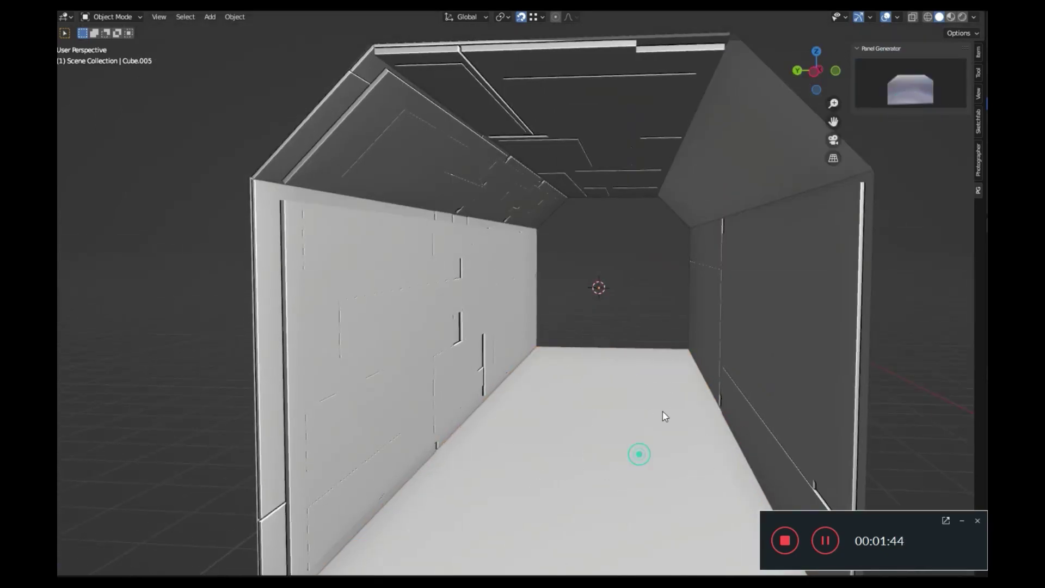
- Apply a new floor panel preset, raise F1, and try further presets on corridor pieces
{"action": "left_click", "coordinate": [910, 82]}
{"action": "left_click", "coordinate": [756, 238]}
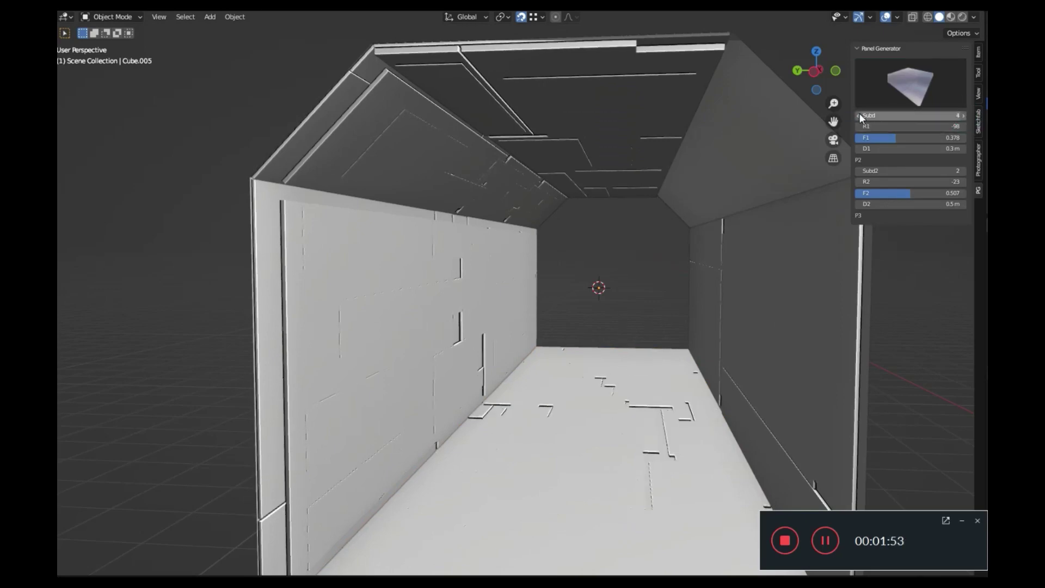
{"action": "left_click_drag", "start_coordinate": [907, 138], "coordinate": [918, 137]}
{"action": "left_click", "coordinate": [911, 82]}
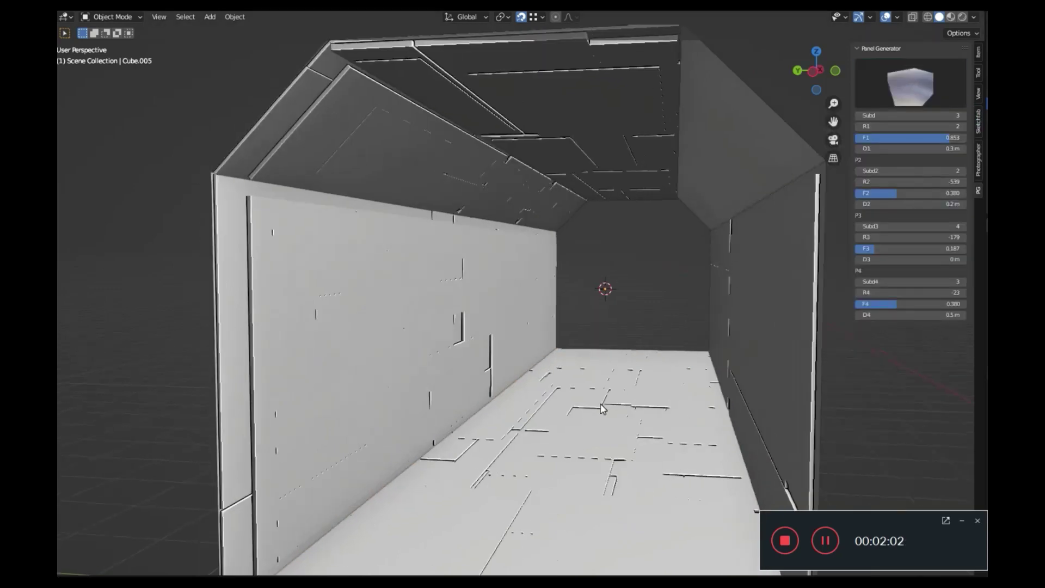
{"action": "left_click", "coordinate": [910, 81]}
{"action": "left_click", "coordinate": [940, 187]}
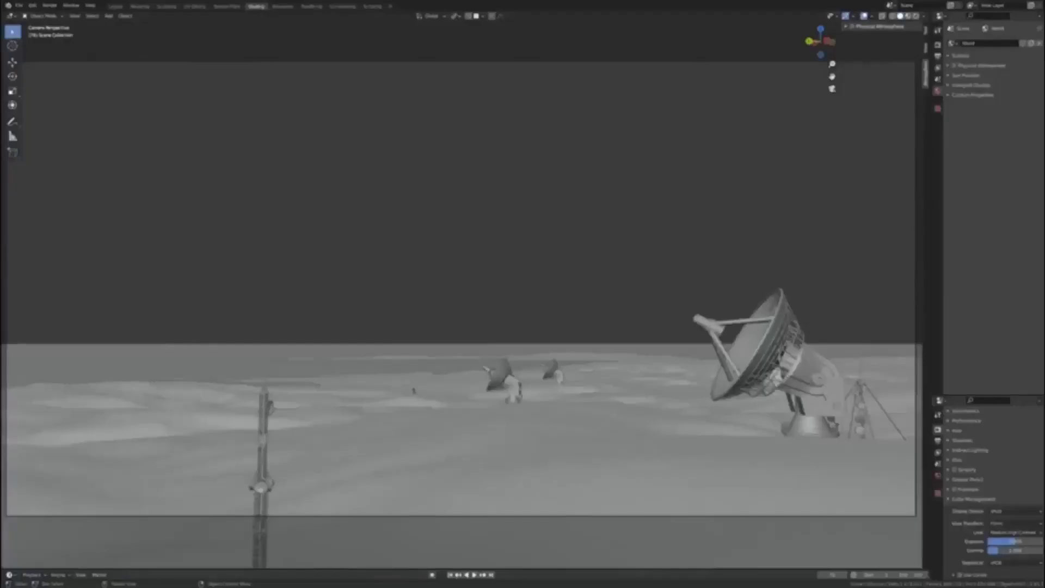
{"action": "left_click", "coordinate": [845, 30]}
- Enable Physical Atmosphere, try the dusk and hazy daylight presets, and sink the sun below the horizon
{"action": "left_click", "coordinate": [852, 29]}
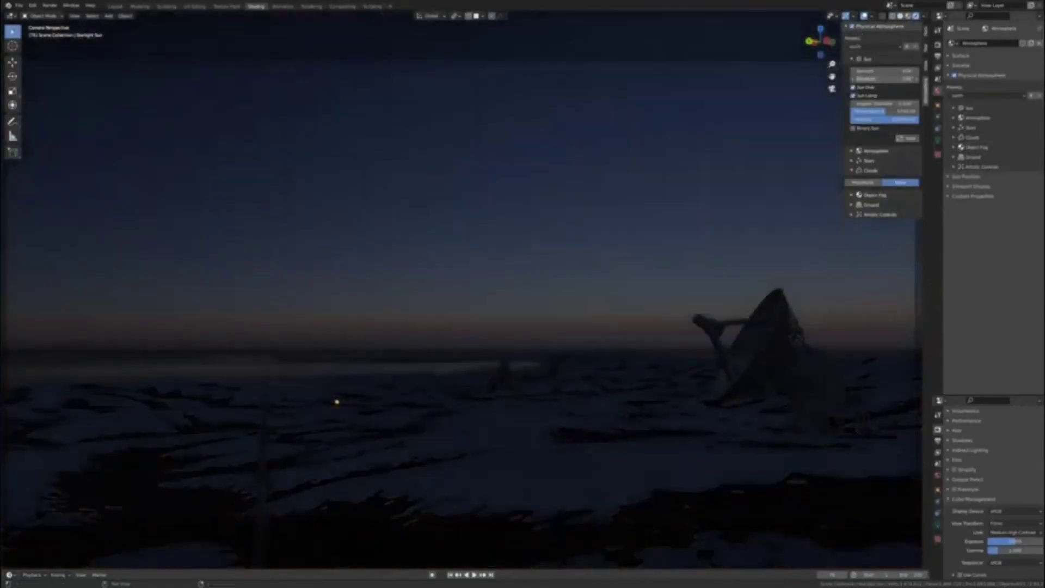
{"action": "left_click_drag", "start_coordinate": [865, 77], "coordinate": [855, 70]}
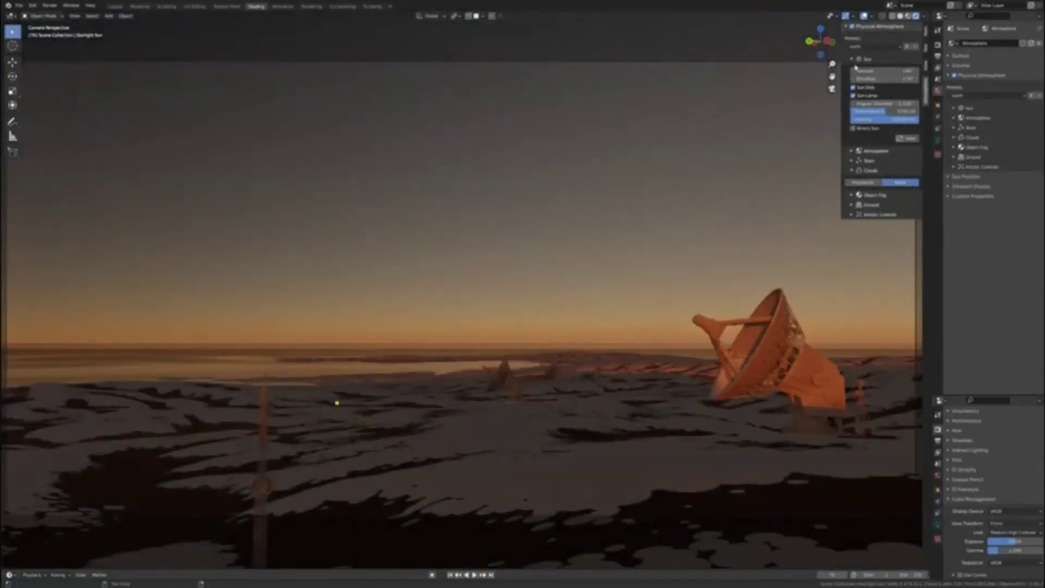
{"action": "left_click", "coordinate": [884, 74]}
{"action": "left_click", "coordinate": [871, 75]}
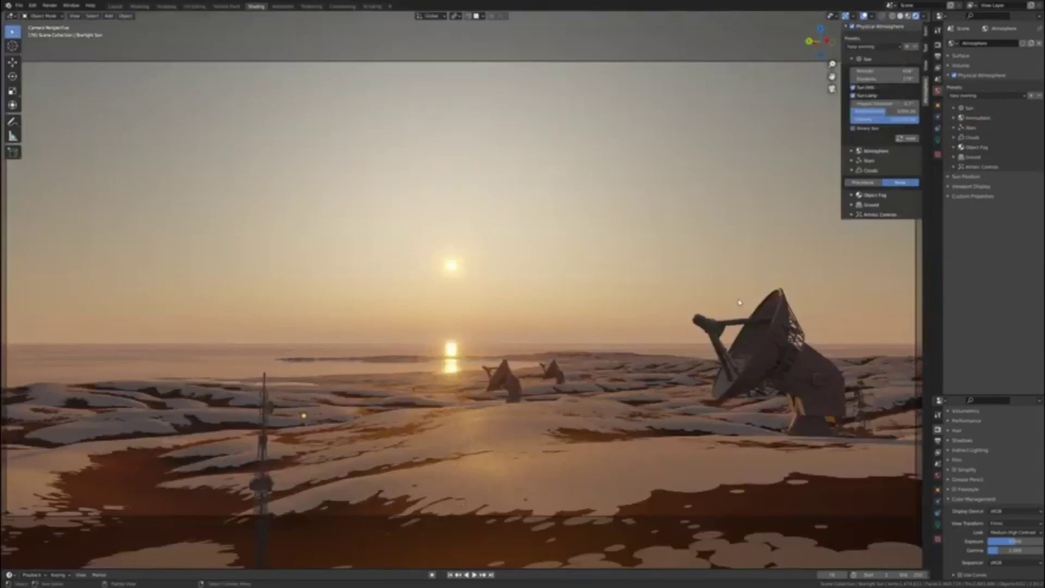
{"action": "middle_click_drag", "start_coordinate": [853, 198], "coordinate": [673, 364]}
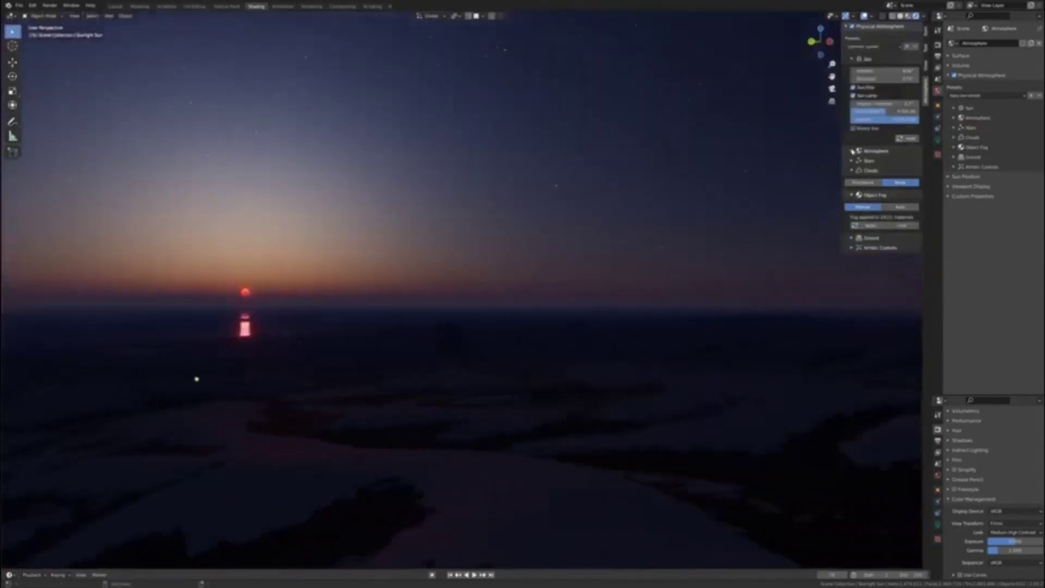
{"action": "left_click_drag", "start_coordinate": [865, 103], "coordinate": [872, 104]}
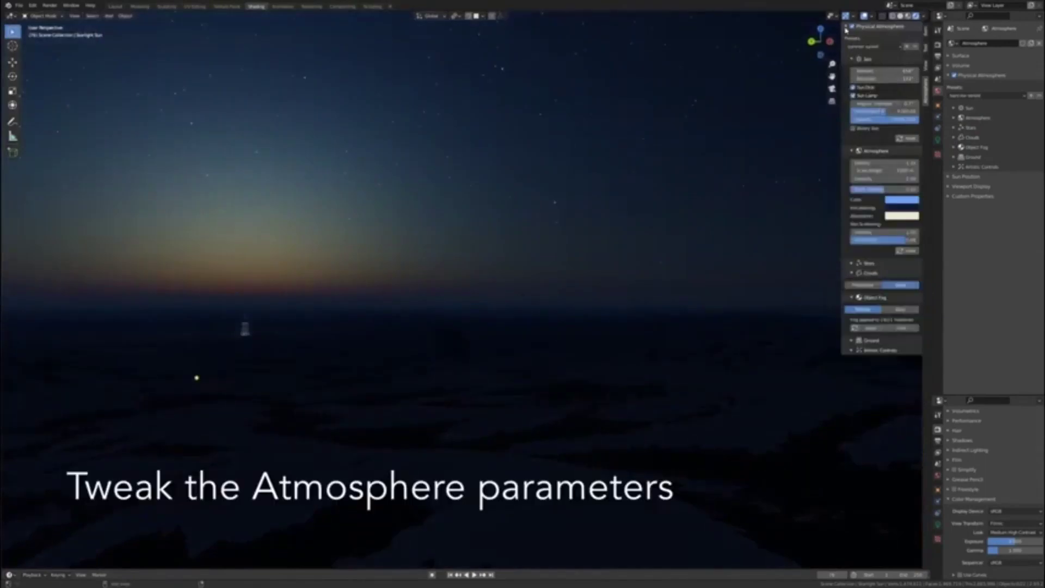